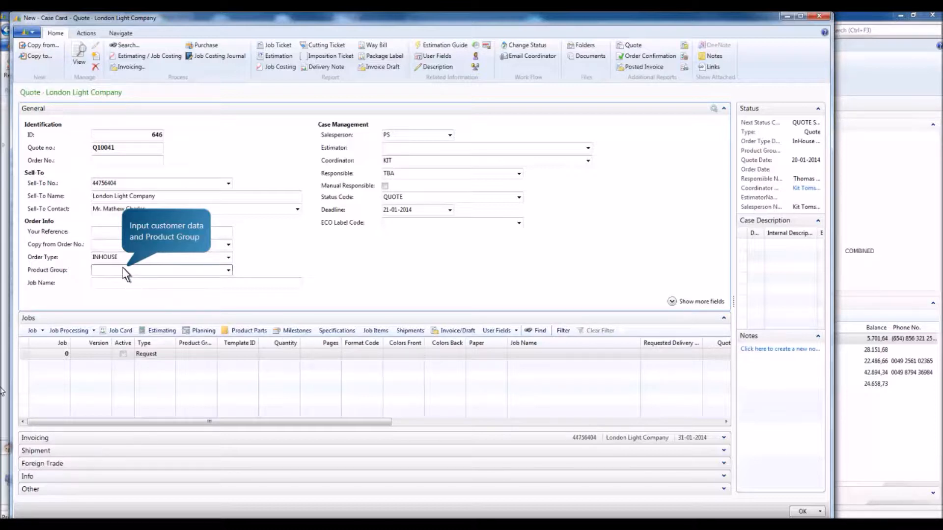
Step: Set the quote's product group to 200 and its job name to "House Decorations & Ideas"
text(200)
key(Tab)
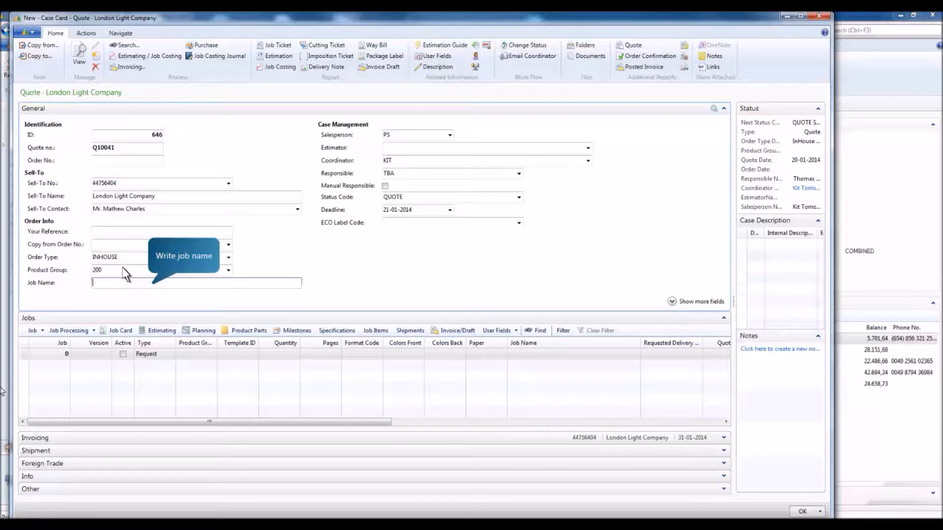
text(House Decorations & Ideas)
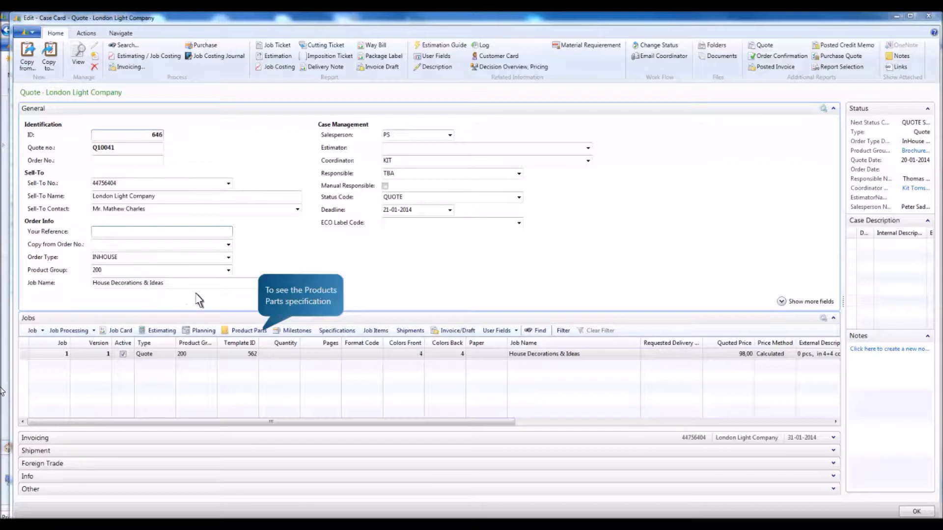
Step: List the job's product parts: City Flats 15.000, City House 6.000, South Flats 7.000, South House 13.000, North Flats 8.000, North House 3.000
click(248, 330)
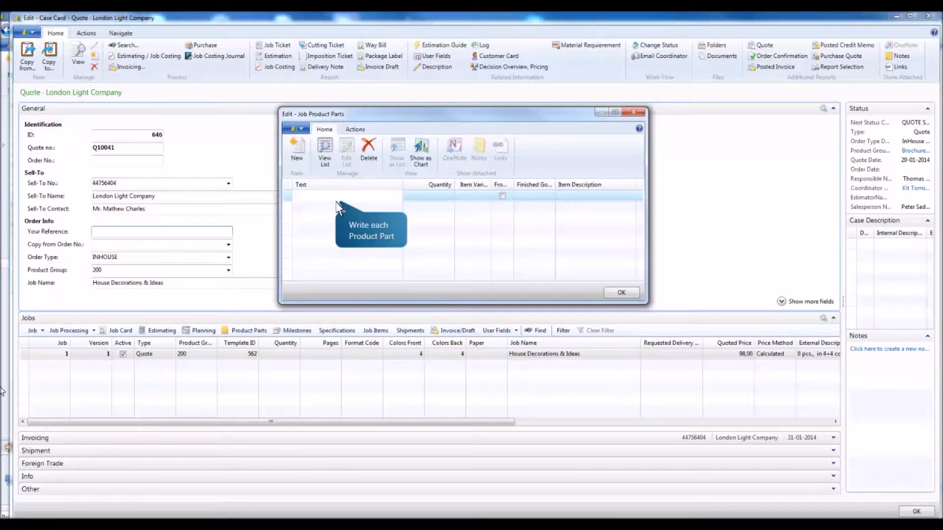
text(City Flats)
key(Tab)
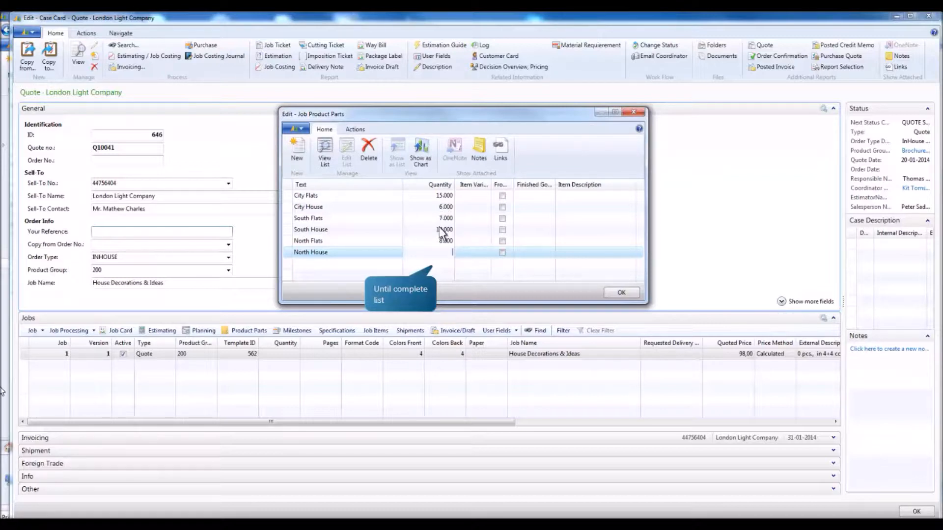
text(3)
key(Tab)
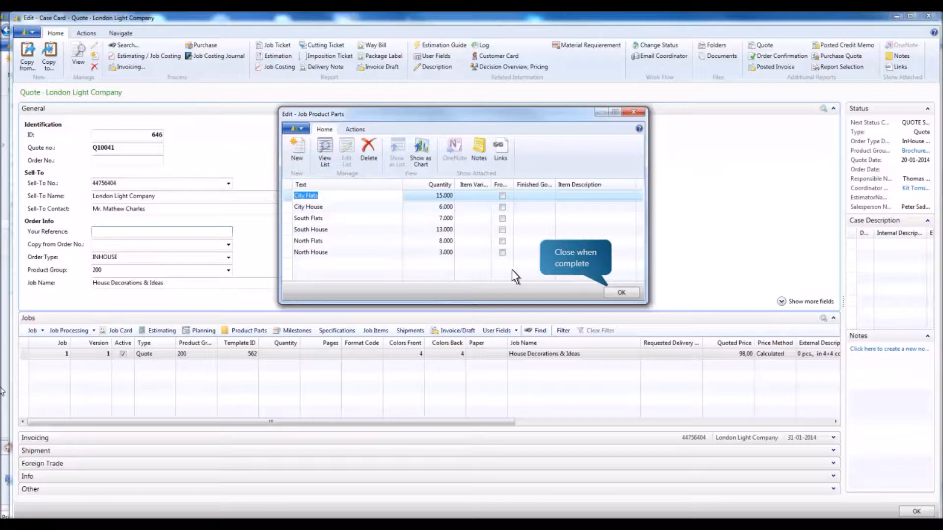
click(620, 293)
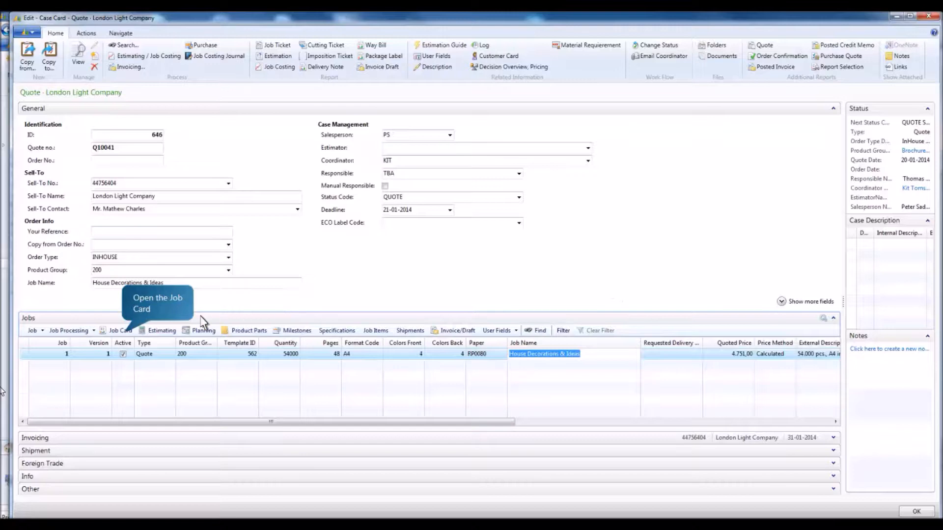
Step: Open the job card and assign the 5c XL 105 sheet offset machine (L-430) to the Cover and Body job items
click(123, 332)
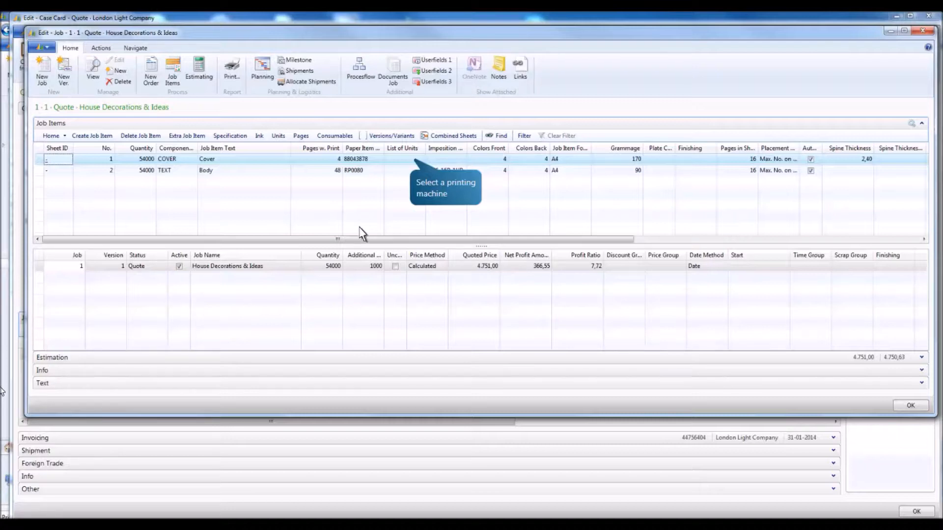
click(411, 159)
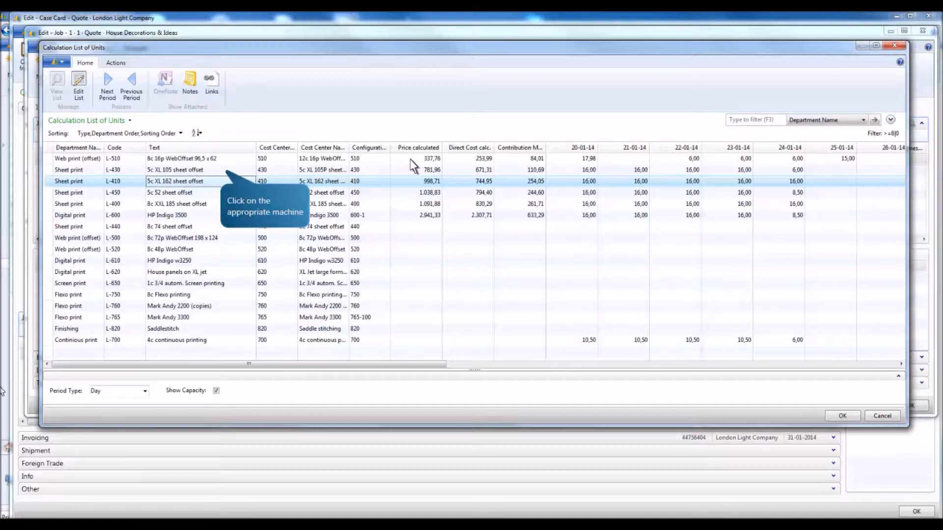
click(220, 169)
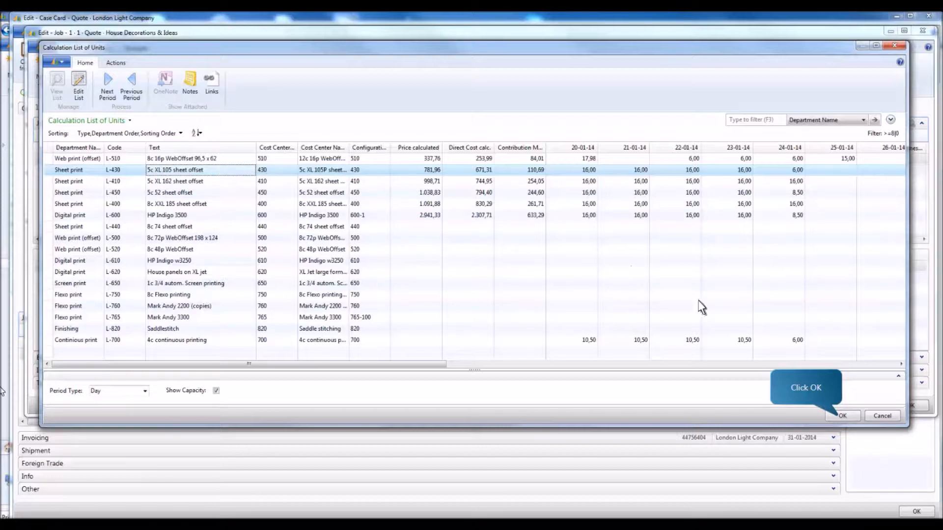
click(842, 417)
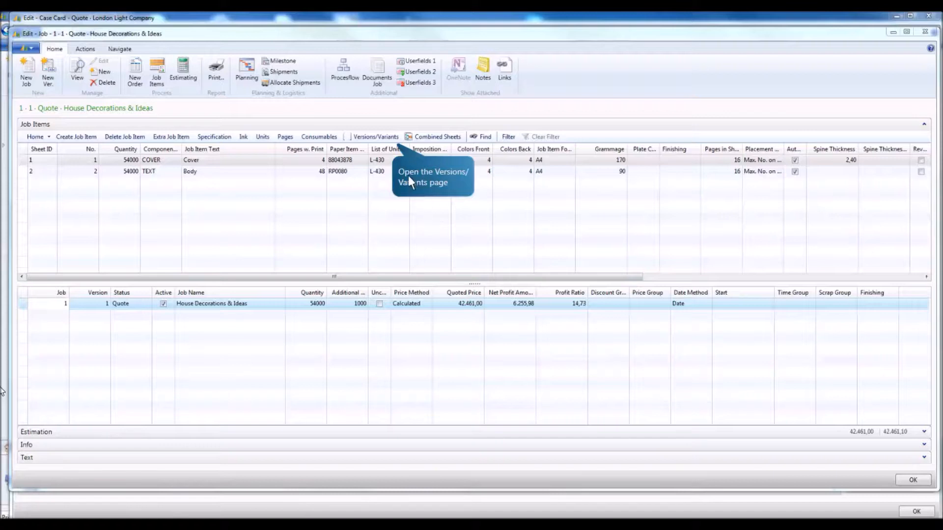
Step: Set Cover variants to FLAT for all flats and CITYHOUSE, SOUTHHOUSE and NORTHHOUSE for the houses; set Body variants to FLAT and HOUSE
click(395, 140)
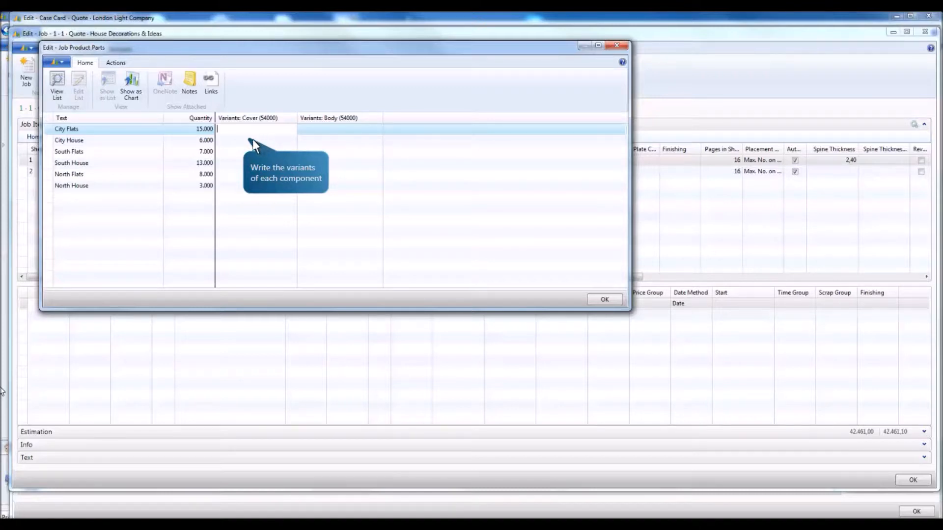
text(FLAT)
key(Down)
text(C)
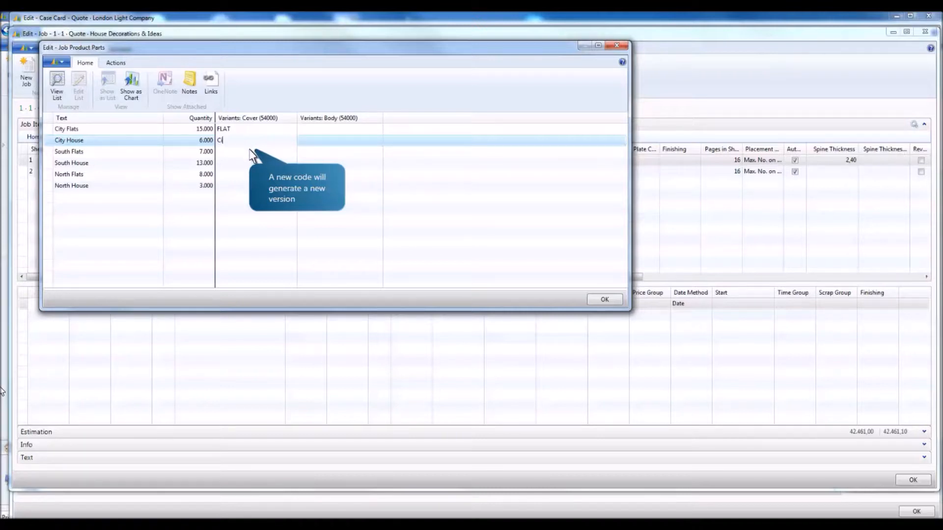
text(tyhouse)
key(Down)
text(fla)
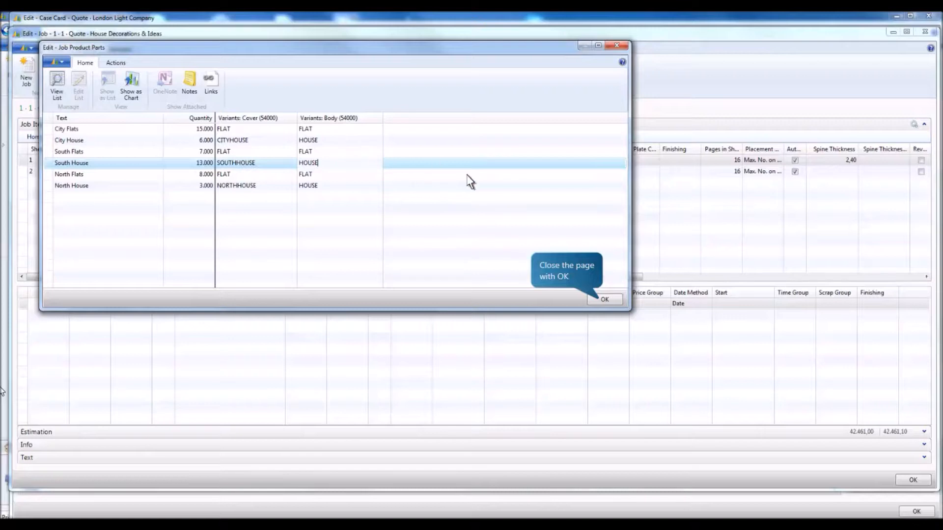
click(604, 300)
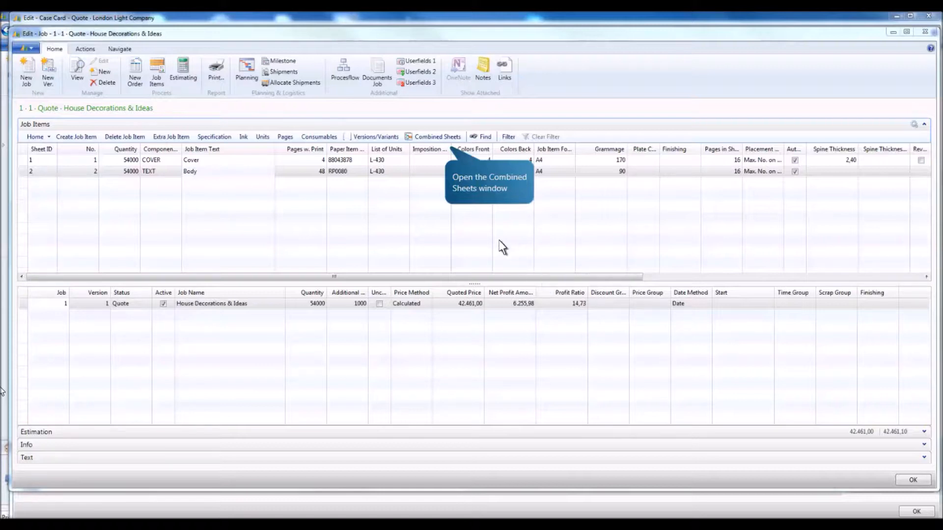
Step: Open the combined sheets for the Body component and assign the FLAT variant 1 up to the first plate set
click(444, 140)
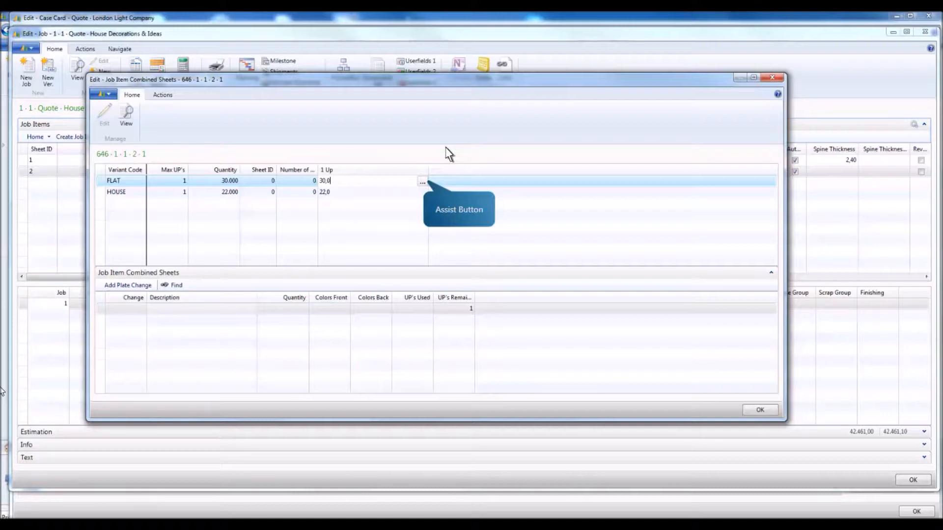
click(423, 182)
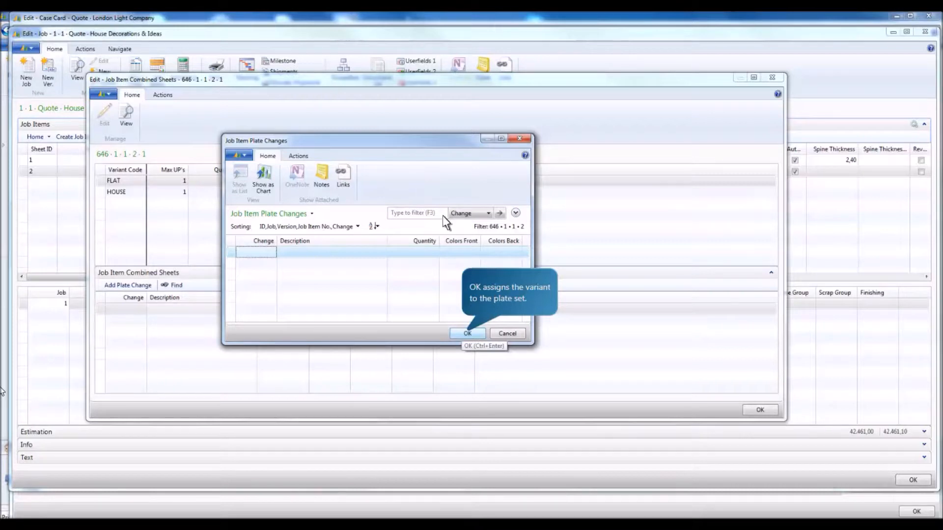
click(466, 334)
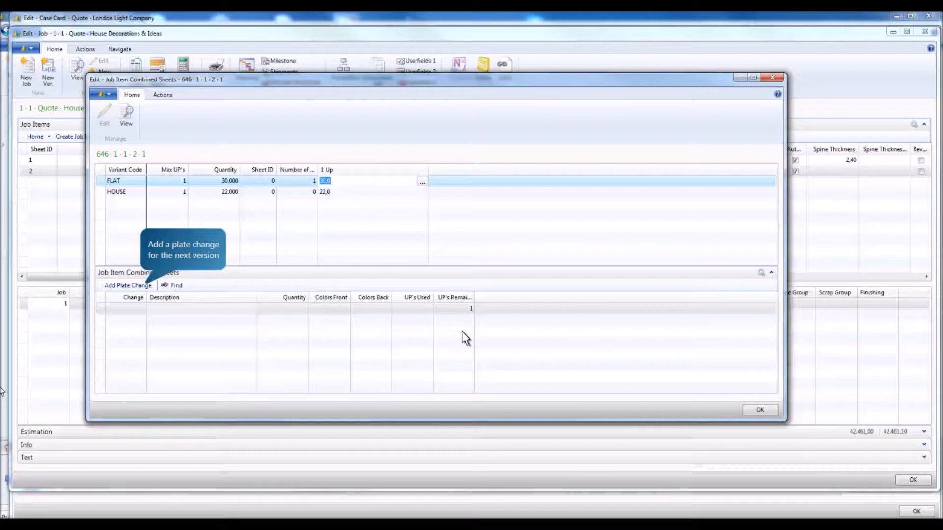
Step: Add a plate change to the Body's combined sheets and assign the HOUSE variant 1 up to it
click(140, 284)
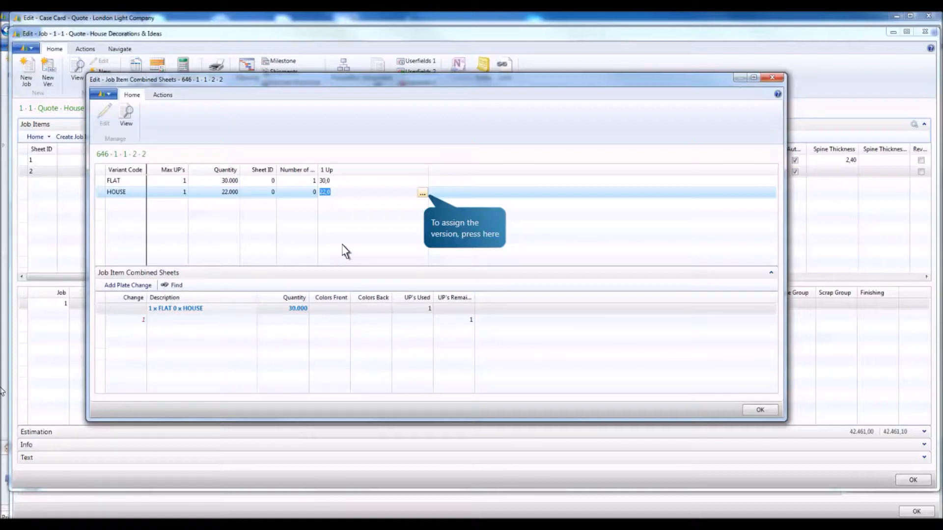
click(422, 194)
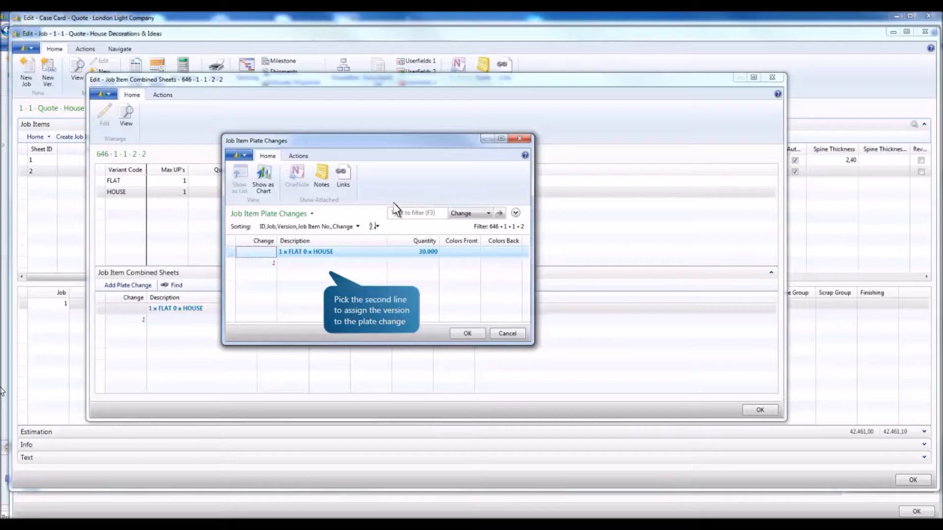
click(325, 266)
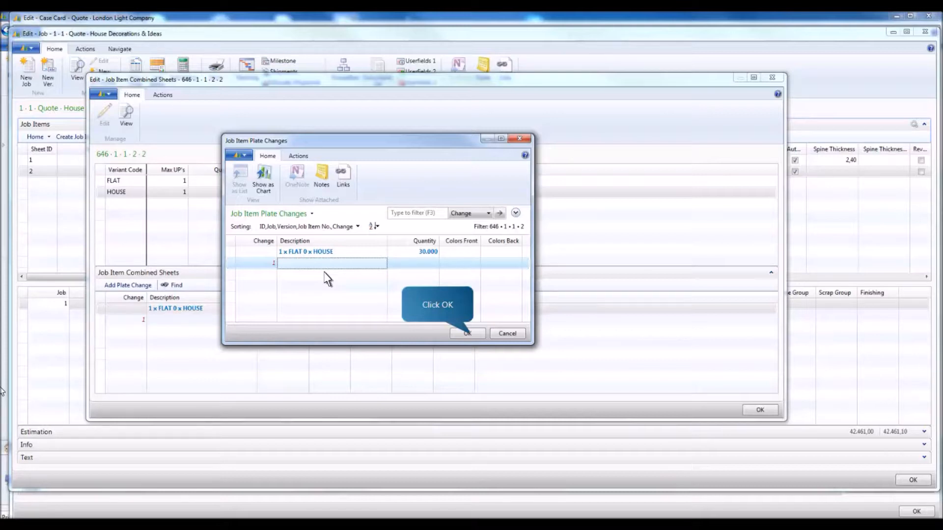
click(467, 333)
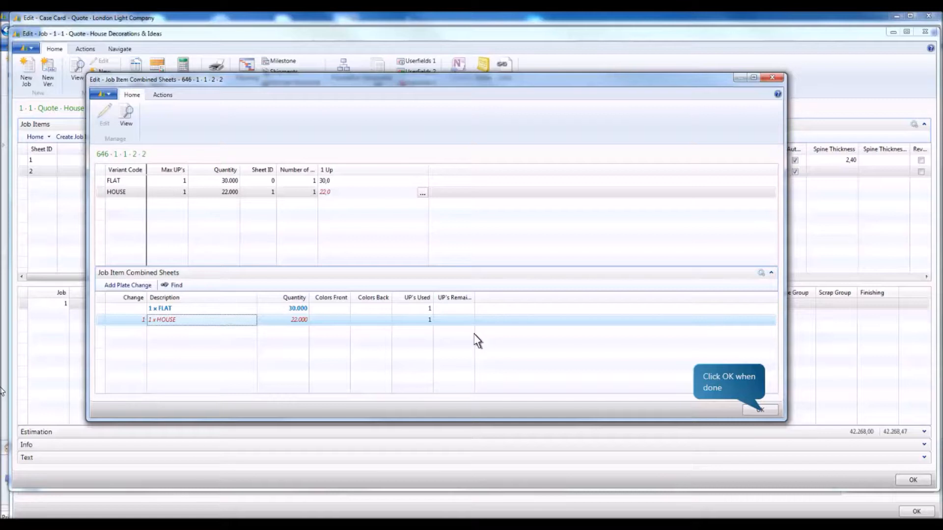
click(762, 410)
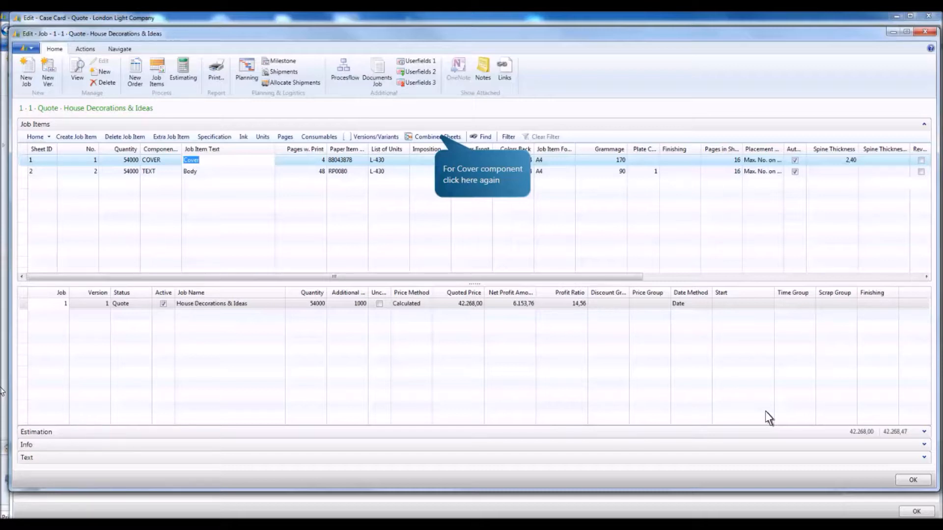
Step: In the Cover's combined sheets, assign FLAT 3 up and CITYHOUSE 1 up to the first plate set
click(434, 135)
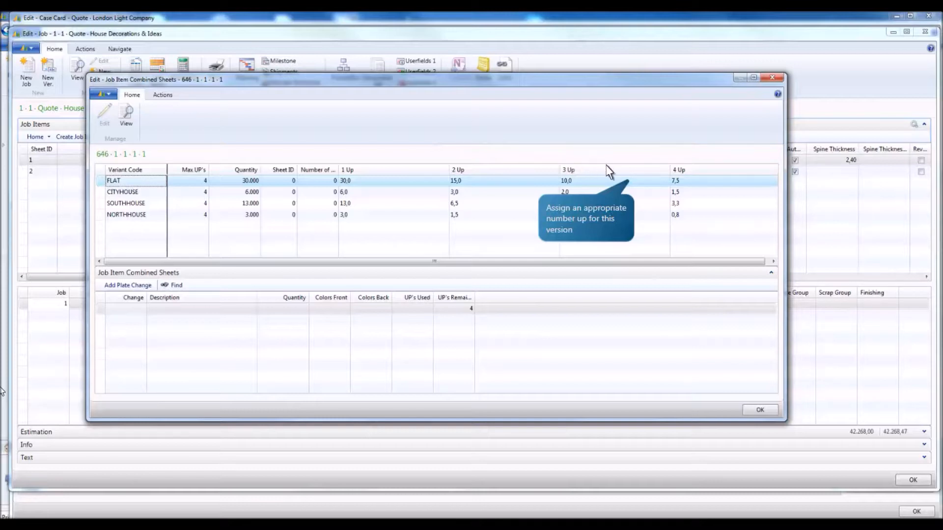
click(635, 180)
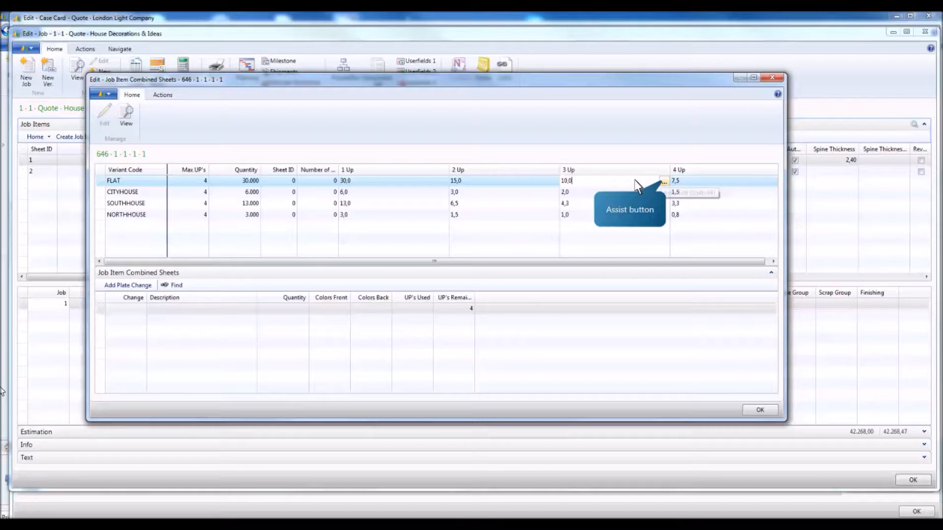
click(664, 183)
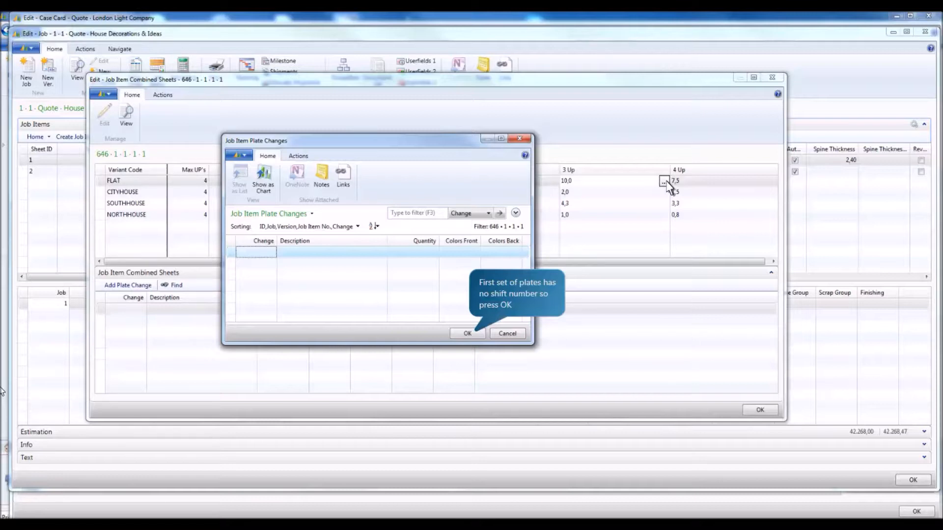
click(466, 333)
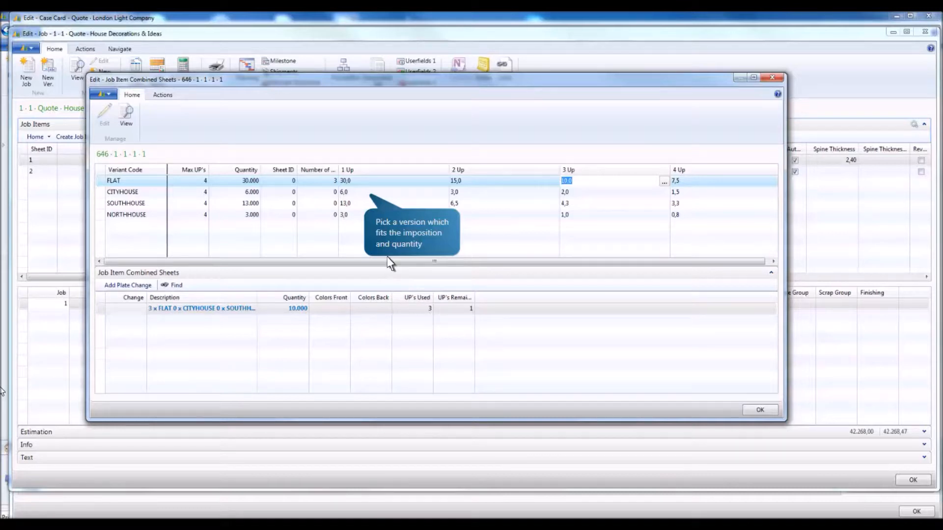
click(365, 195)
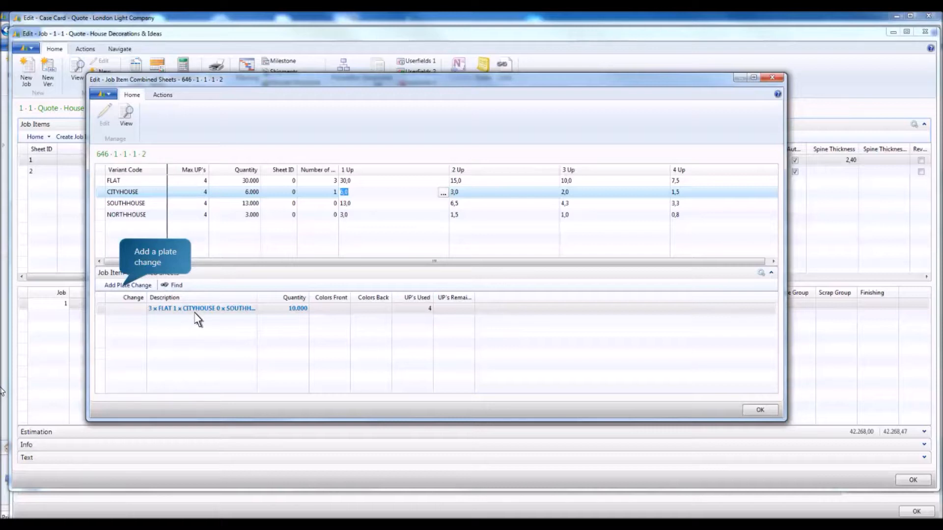
Step: Add a plate change to the Cover's combined sheets and assign SOUTHHOUSE 3 up and the NORTHHOUSE variant to it
click(120, 285)
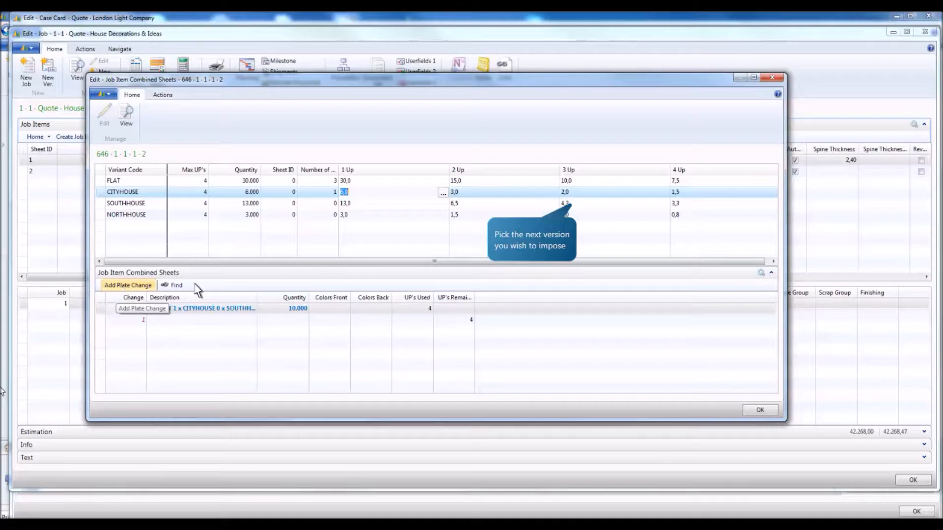
click(579, 205)
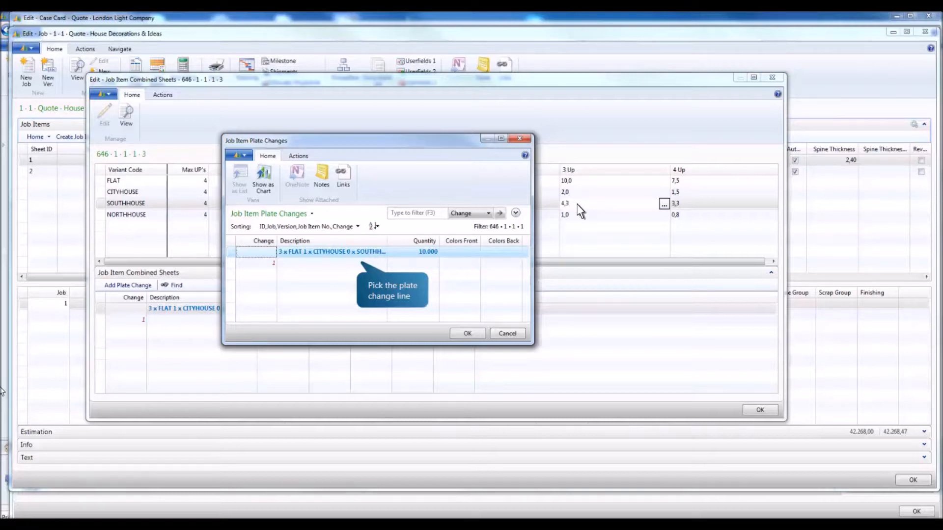
click(358, 263)
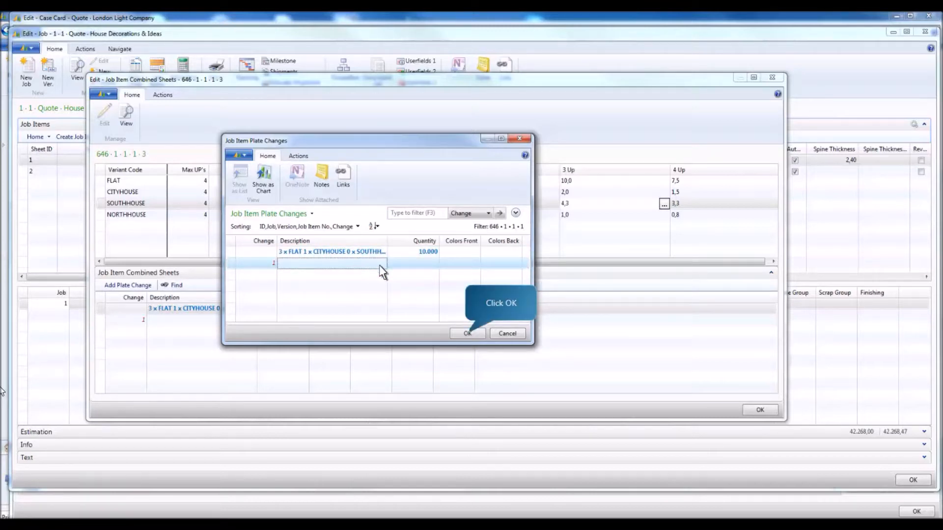
click(464, 333)
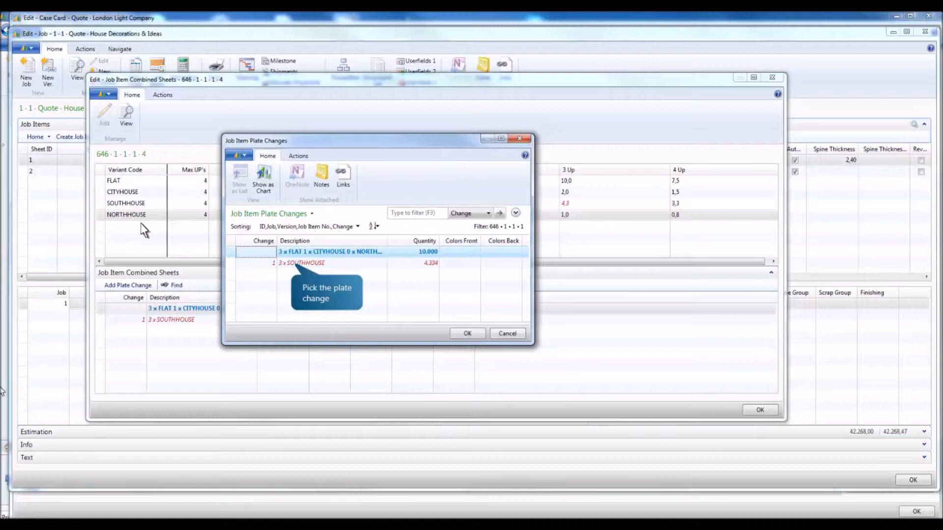
double_click(292, 264)
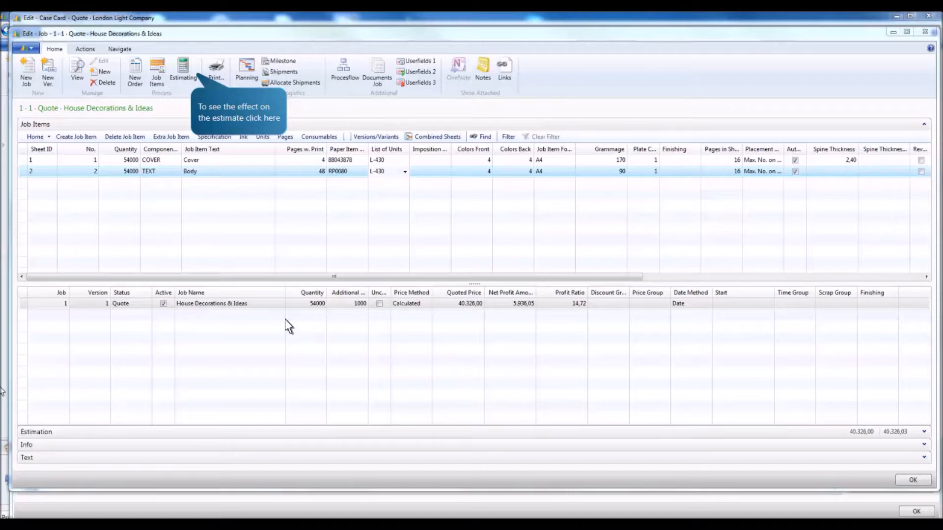
Step: Open the job's estimate to review the effect of the combined sheets and plate changes
click(191, 73)
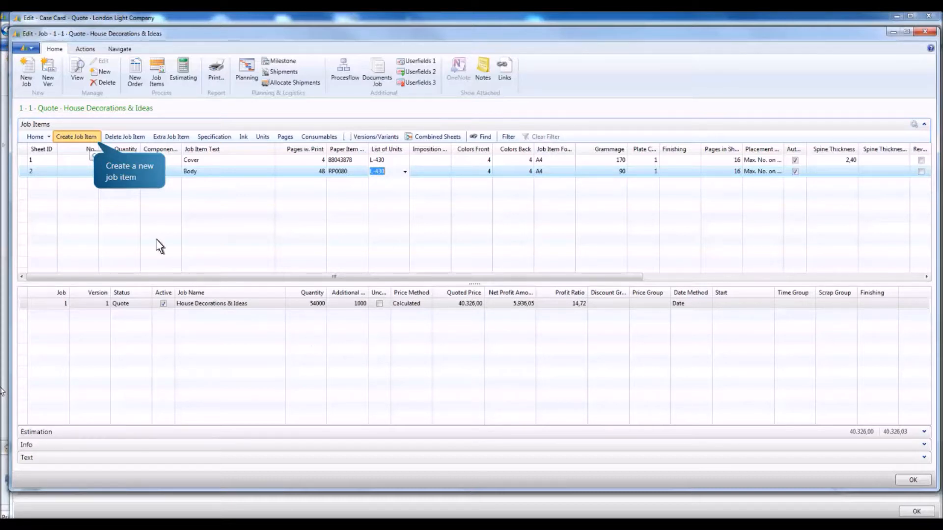
Step: Create a 4-page A4 job item on paper RP0093 with machine L-430, and add an extra 4-page job item to the same printing sheet
click(94, 143)
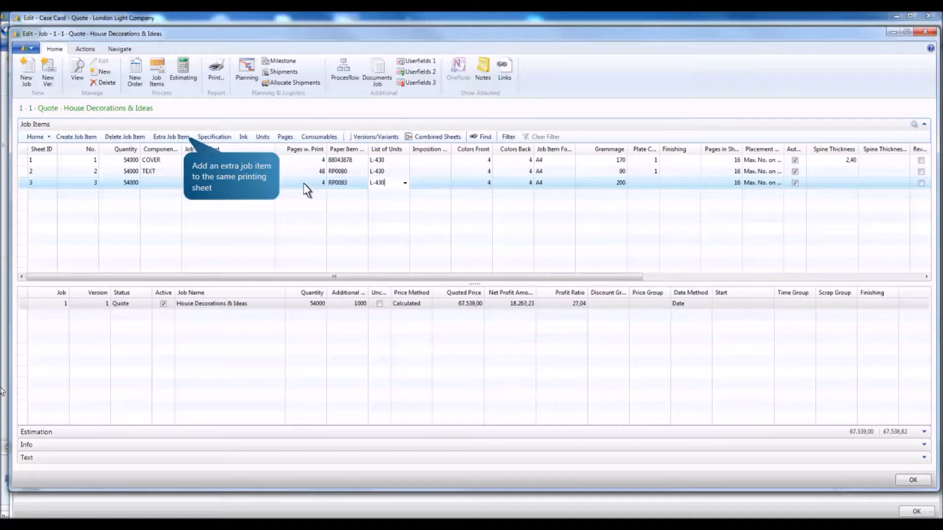
click(185, 138)
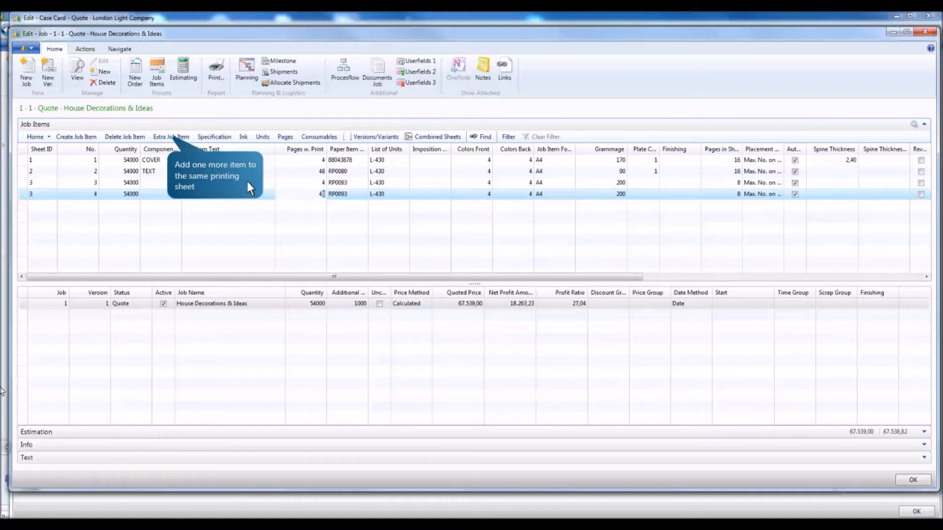
Step: Add another extra job item to the same printing sheet with 2 pages and the text "Invitations: Decor Expo"
click(168, 137)
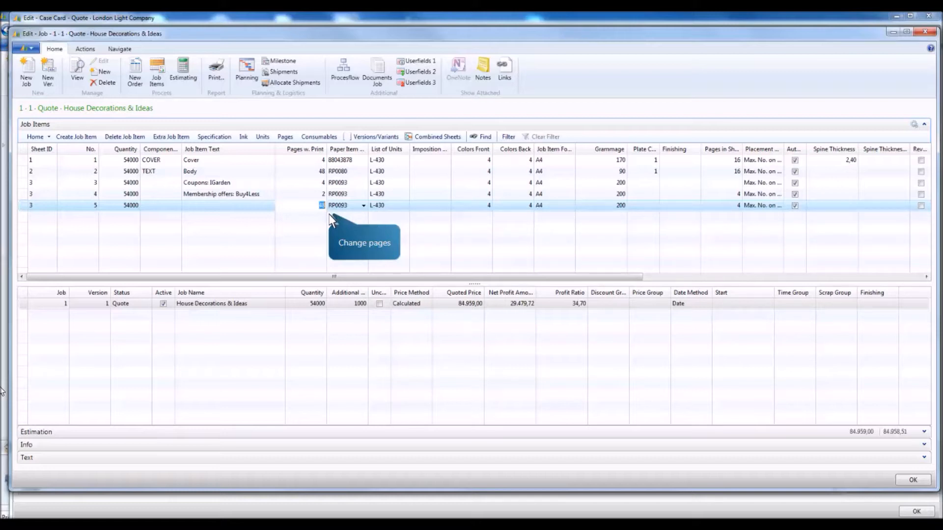
text(2)
key(shift+Tab)
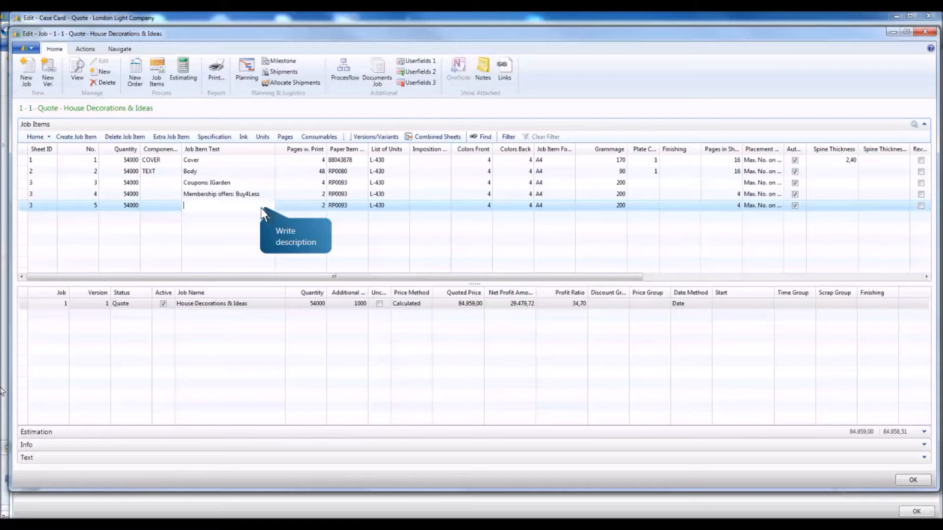
text(Invitations: Decor Expo)
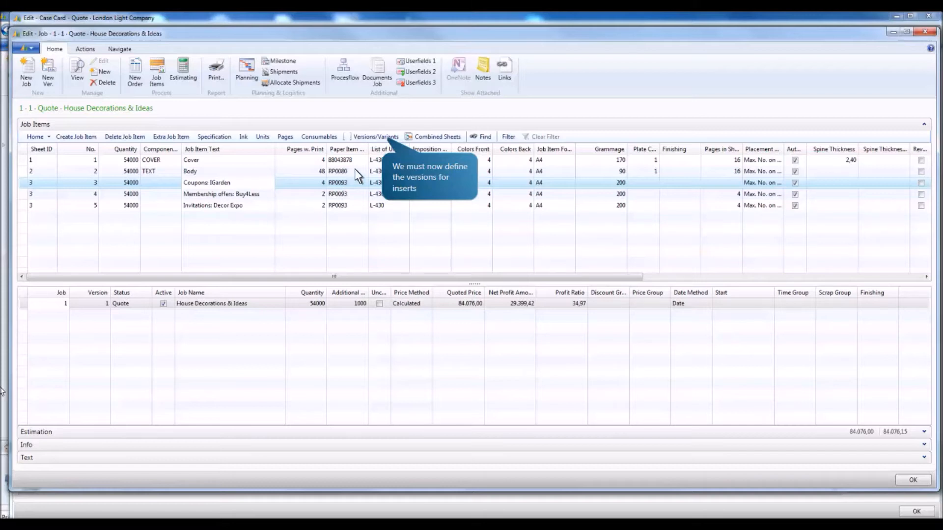
Step: Define the insert variants per product part: GARD for the three House parts, BUY for all parts, DECO for City Flats and City House
click(383, 137)
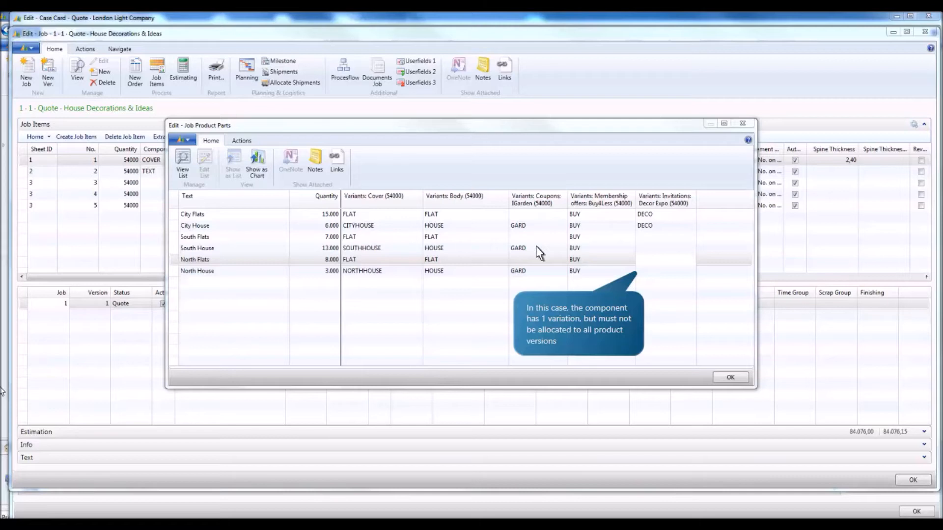
click(644, 272)
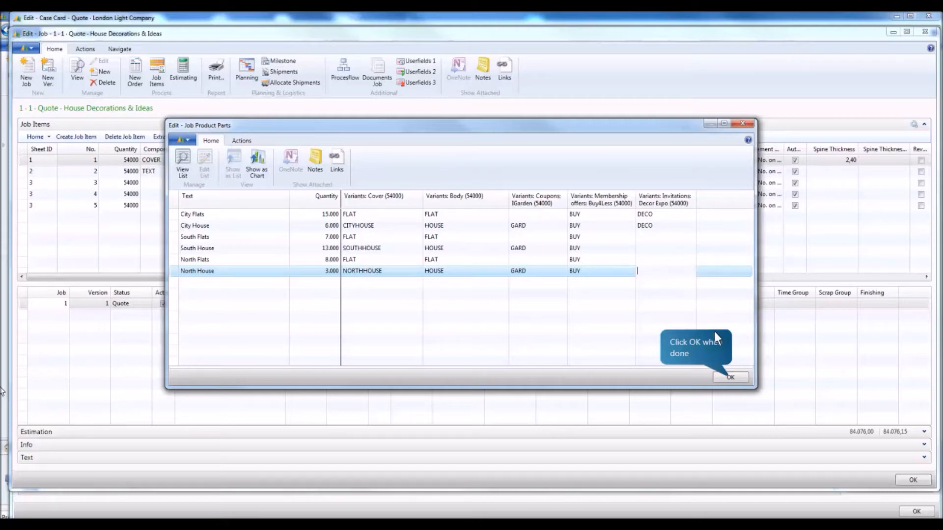
click(731, 377)
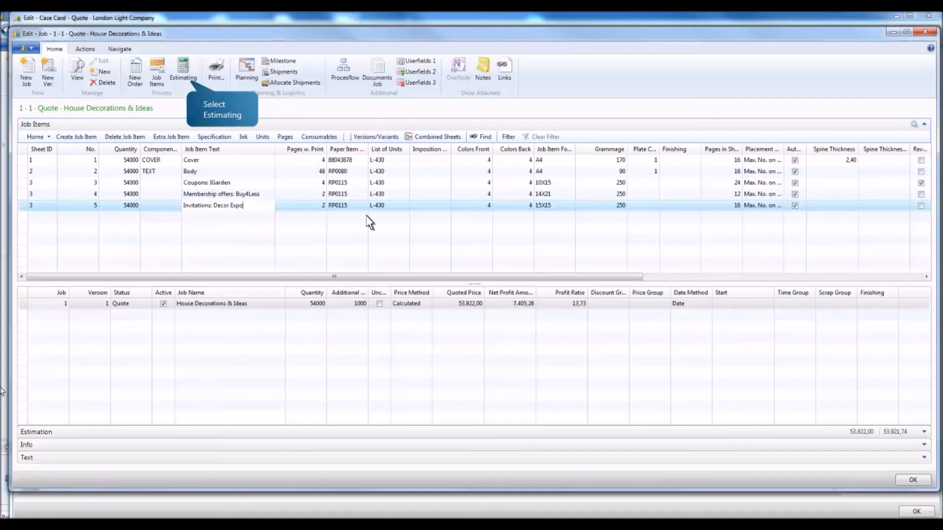
Step: Open the job's estimate and view the technical specifications and imposition of the combined insert sheet
click(190, 88)
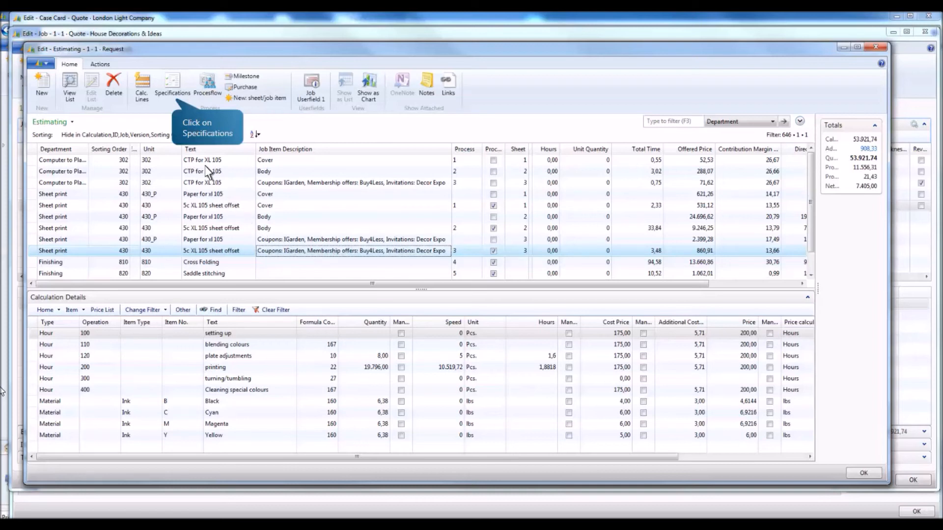
click(172, 100)
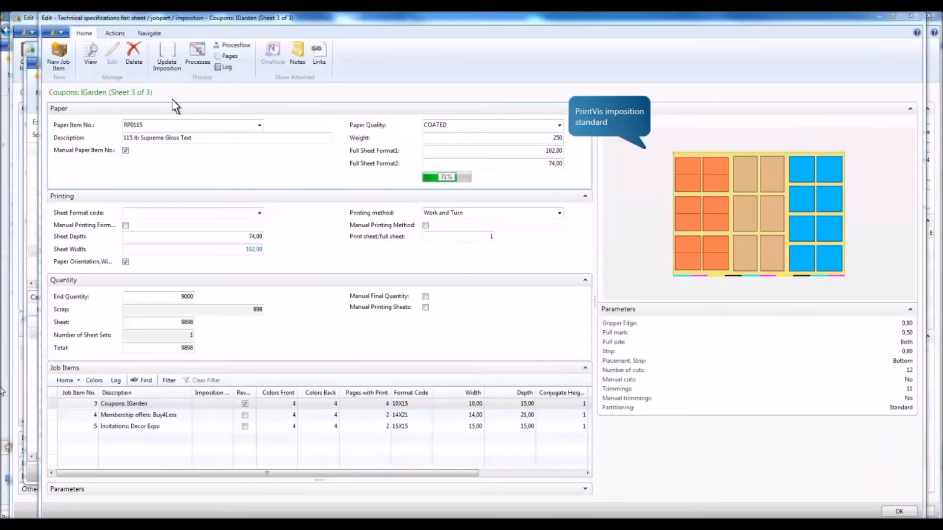